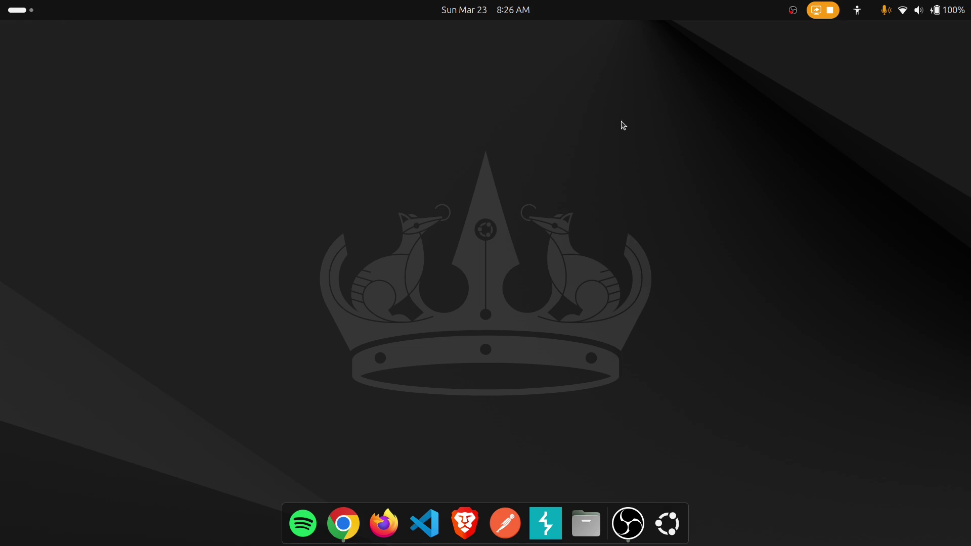
Launch Google Chrome from the Ubuntu dock to get a New Tab page.
click(343, 522)
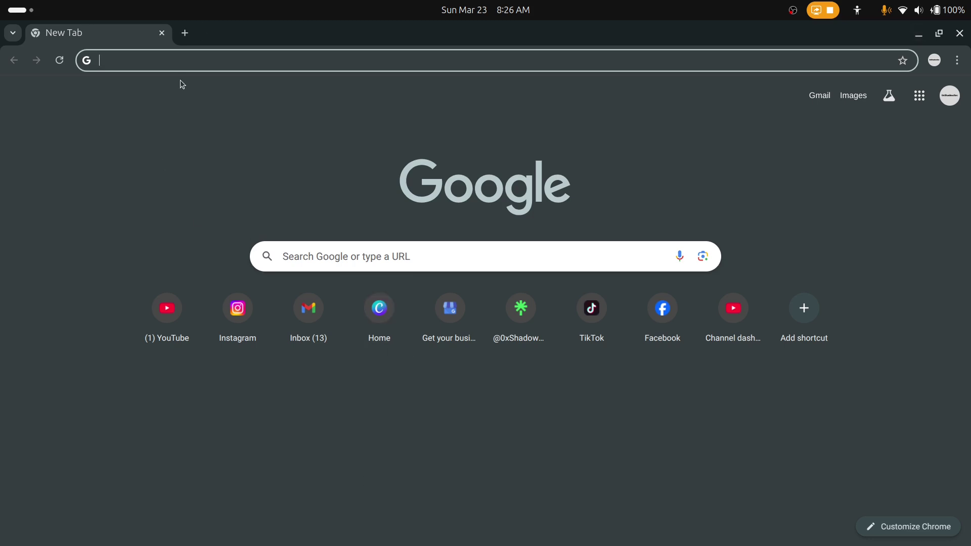
Search Google for 'tiktok all liked videos remover extension'.
click(177, 65)
text(ti)
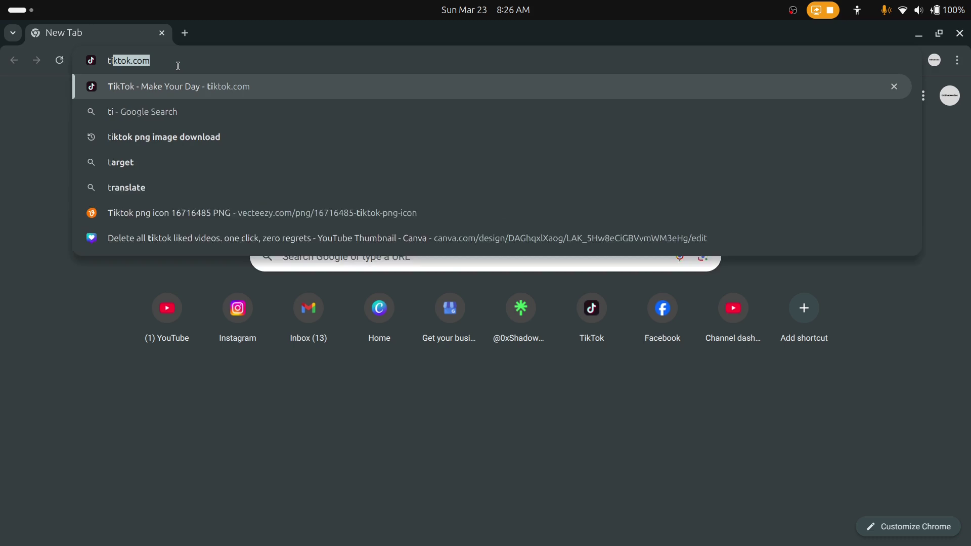
text(ktok all )
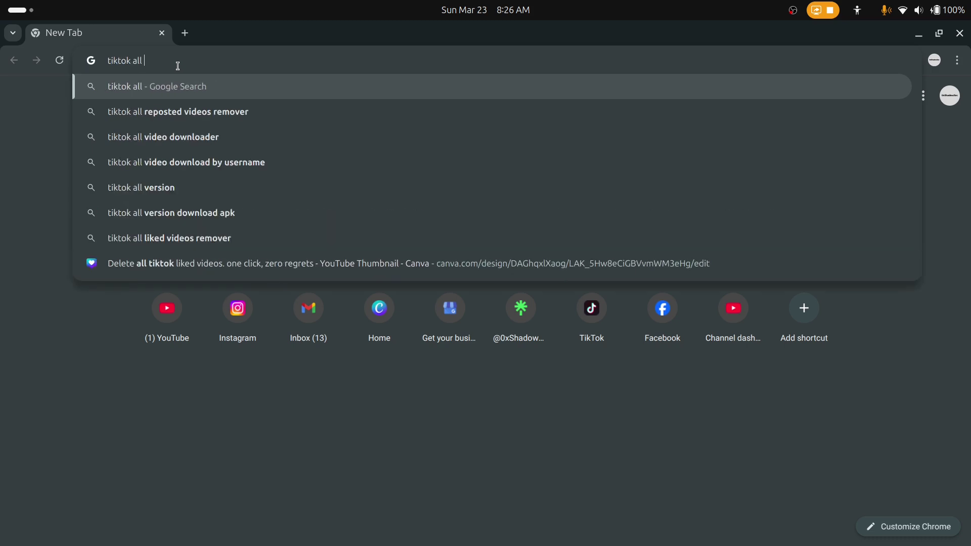
text(liked vi)
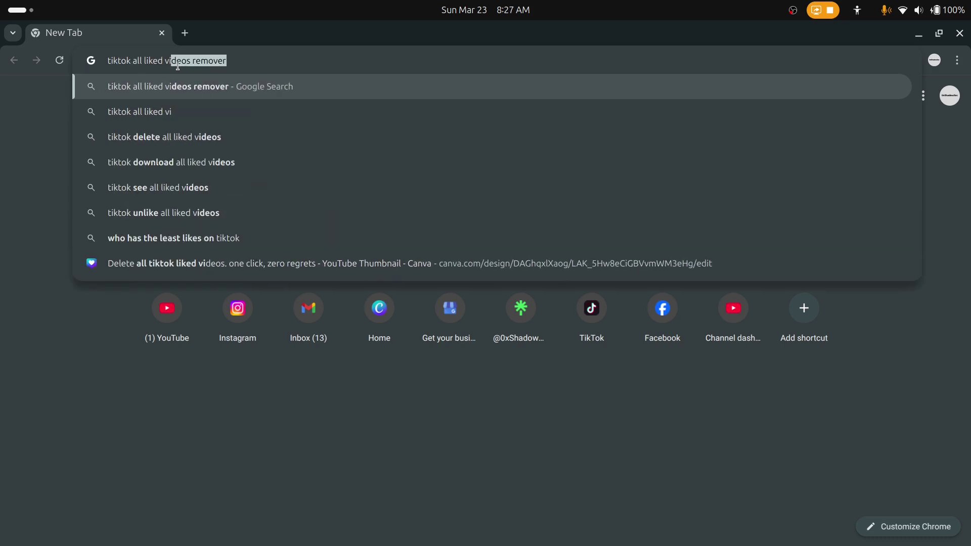
text(deos re,o)
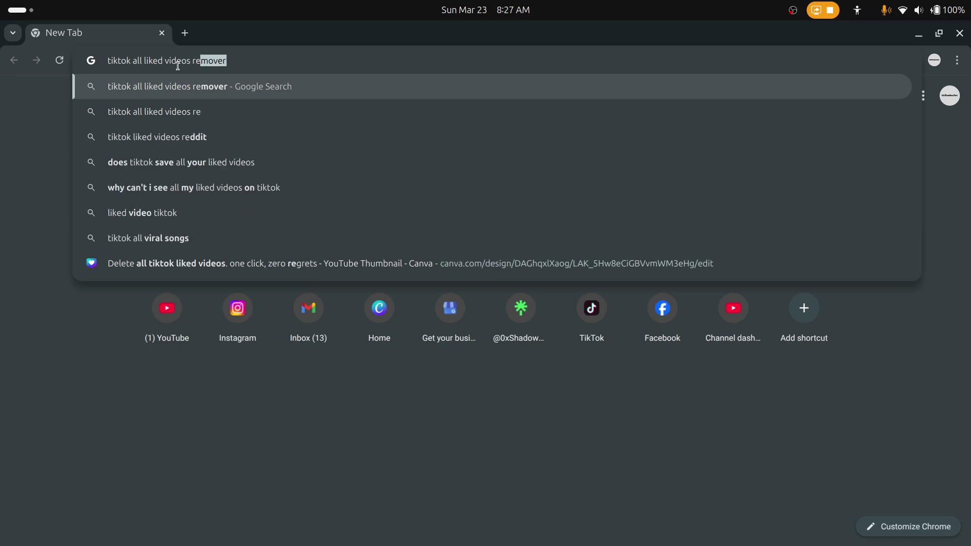
key(BackSpace)
key(BackSpace)
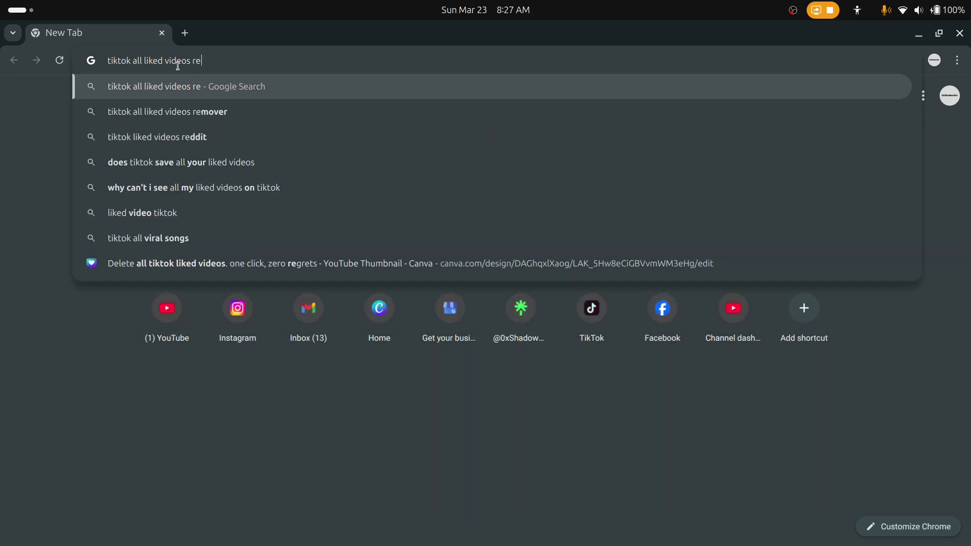
text(mover e)
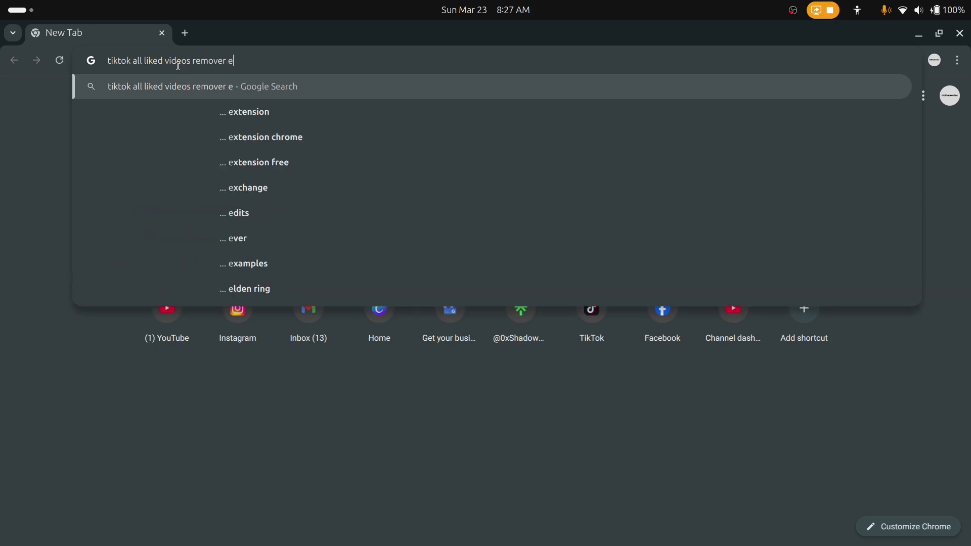
key(Down)
key(Return)
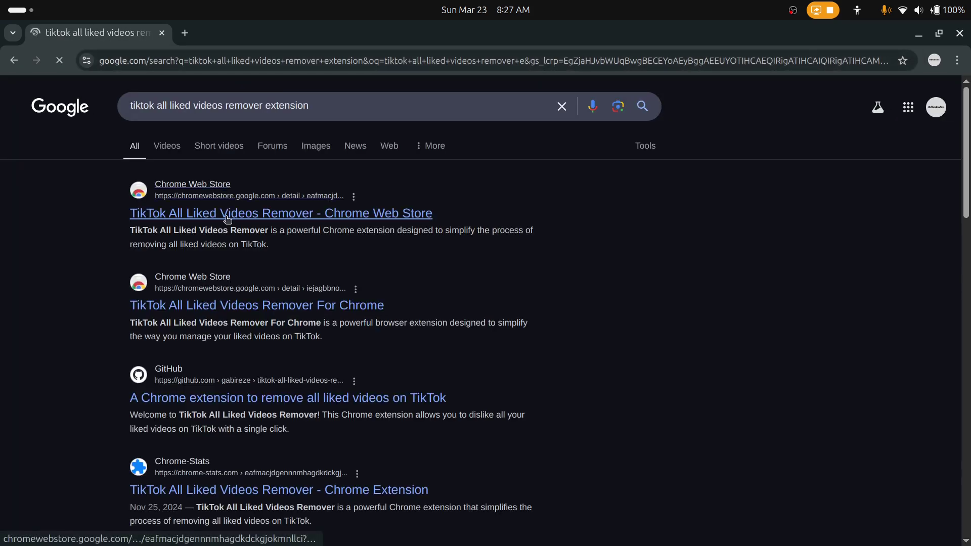
Install TikTok All Liked Videos Remover from the Chrome Web Store and pin it to the toolbar.
click(227, 218)
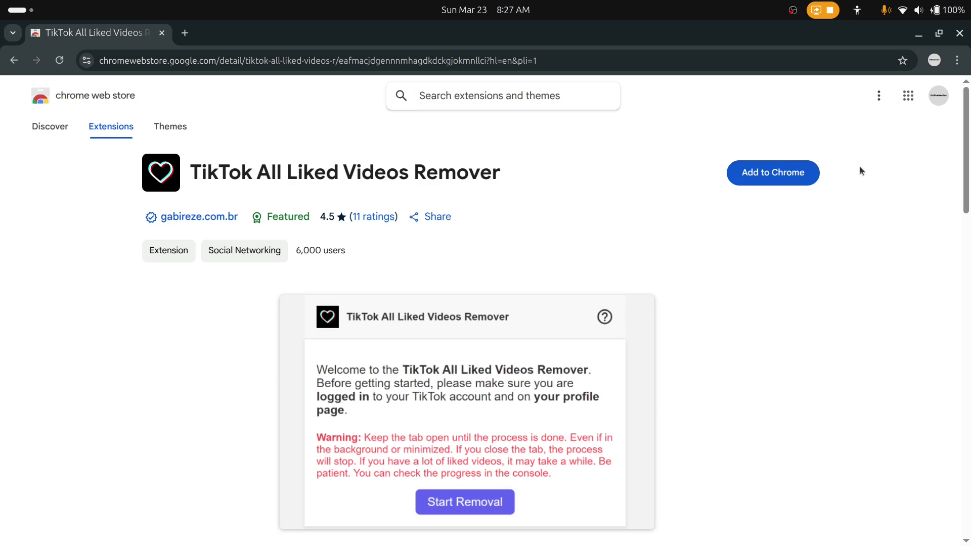
click(796, 177)
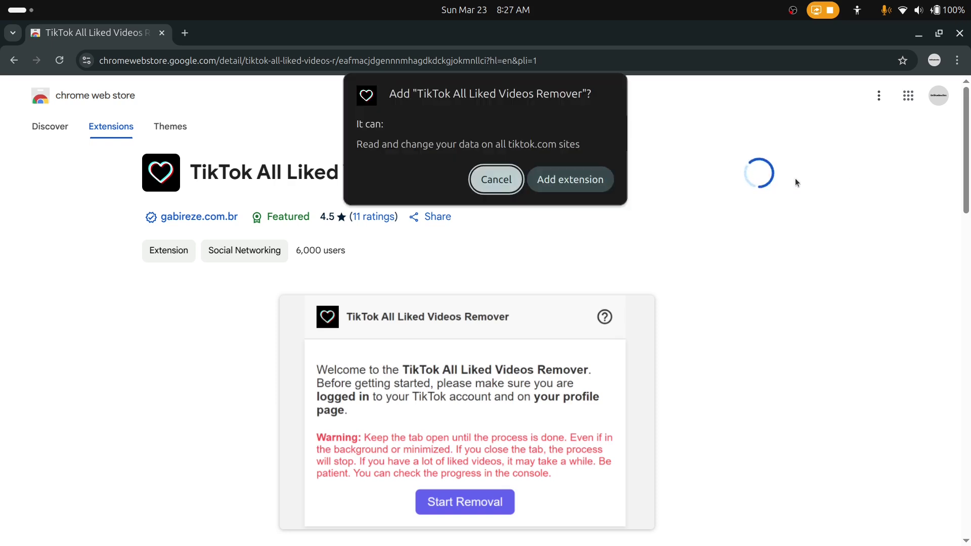
click(578, 177)
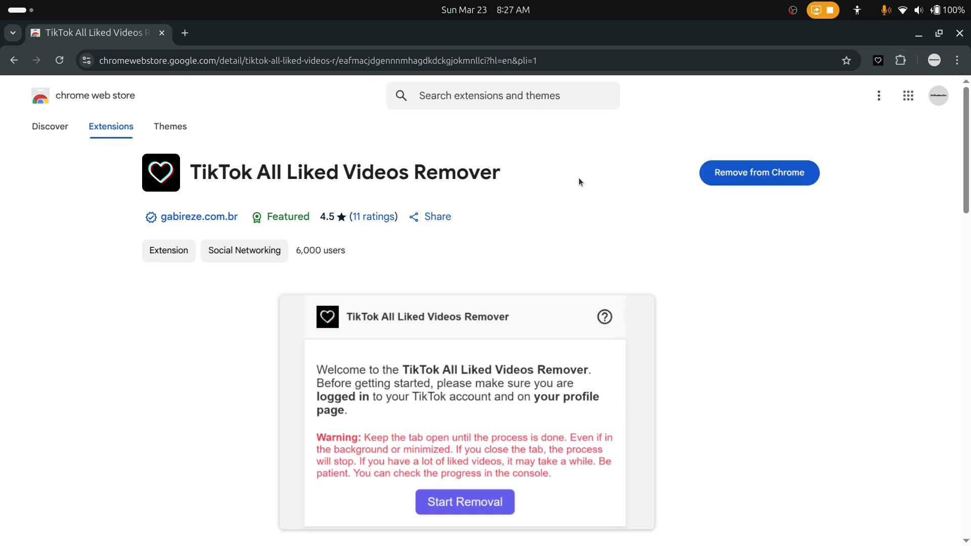
click(580, 170)
click(901, 61)
click(856, 167)
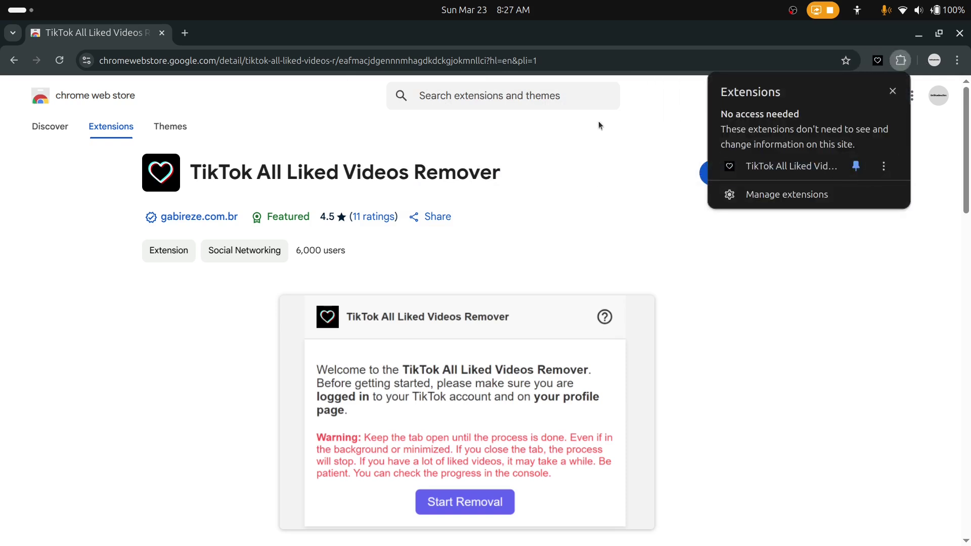
Go to tiktok.com.
click(491, 58)
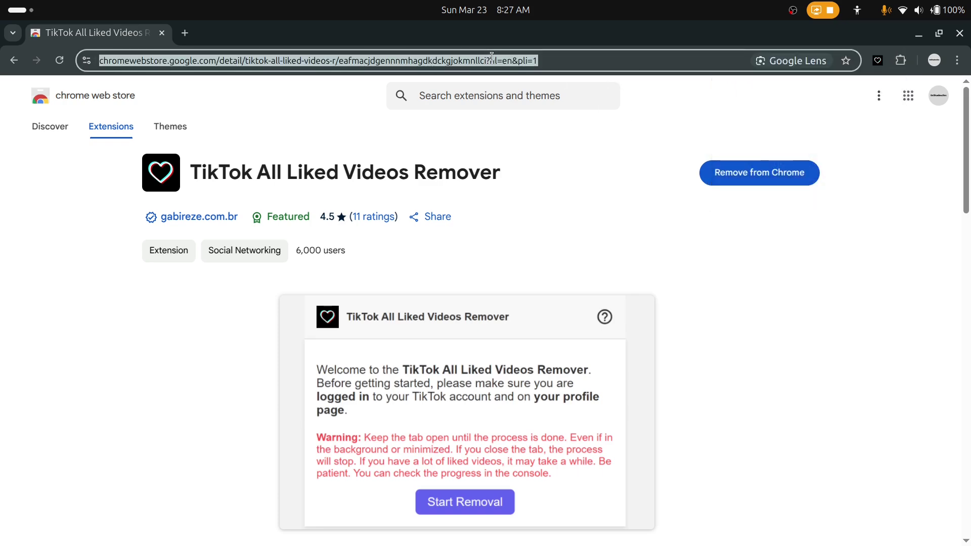
text(tikt)
key(Return)
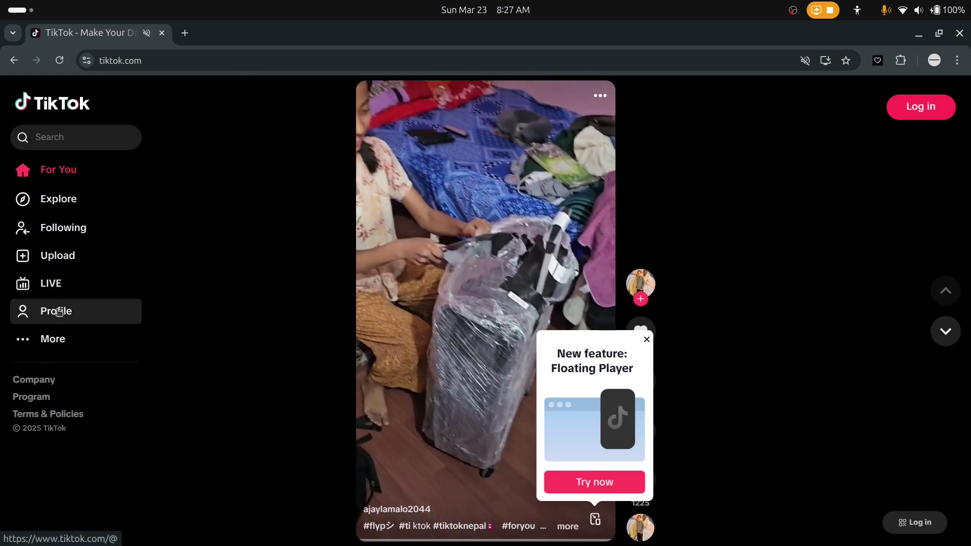
Open Profile in the TikTok sidebar to bring up the log-in dialog.
click(53, 312)
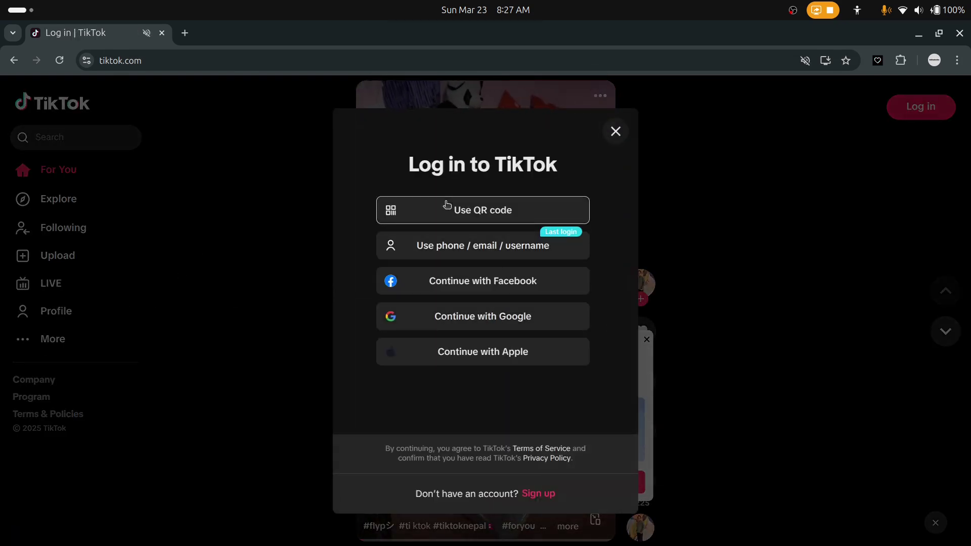
Log in to TikTok with the QR code option.
click(447, 207)
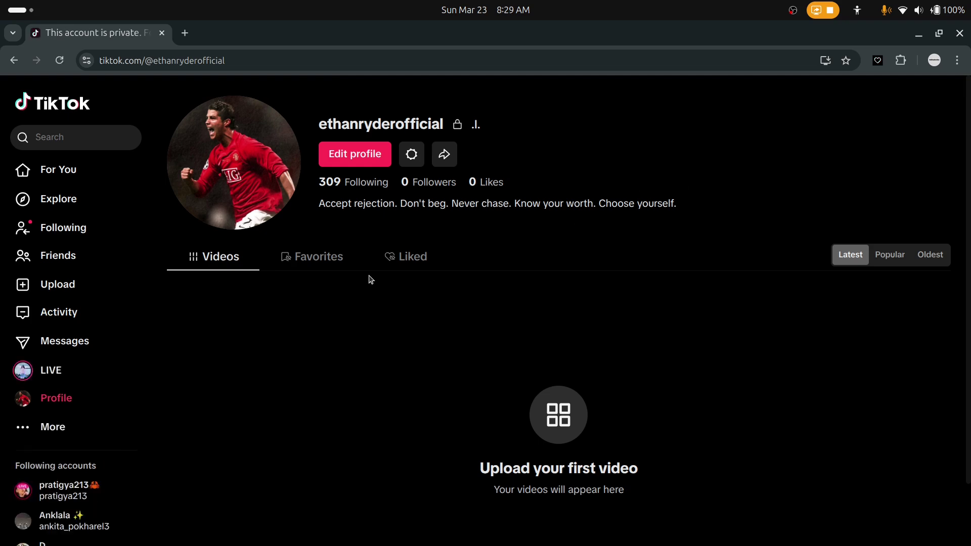
Show the profile's Liked tab and launch Start Removal in the All Liked Videos Remover extension.
click(391, 266)
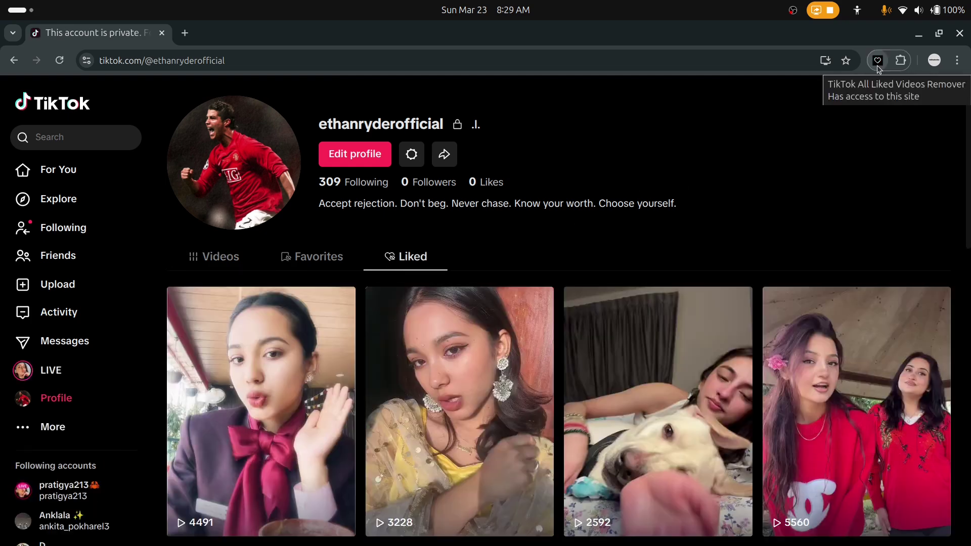
click(877, 60)
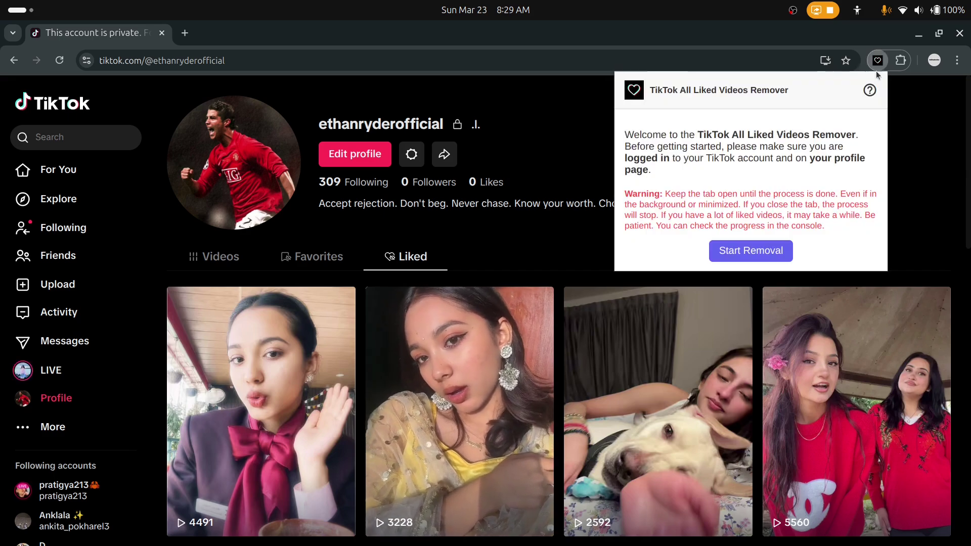
click(764, 250)
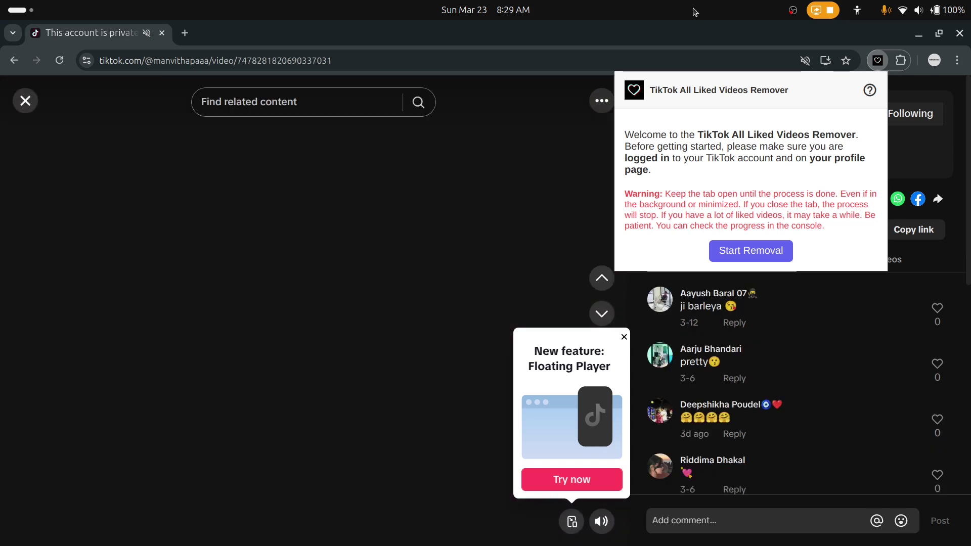
Advance through sixteen successive liked videos and photo posts, briefly checking the extensions list.
key(Down)
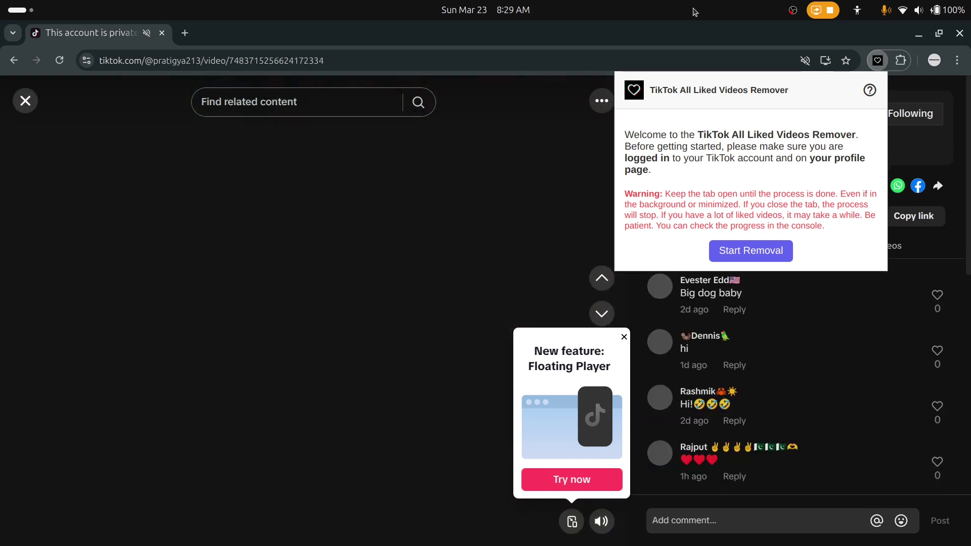
key(Down)
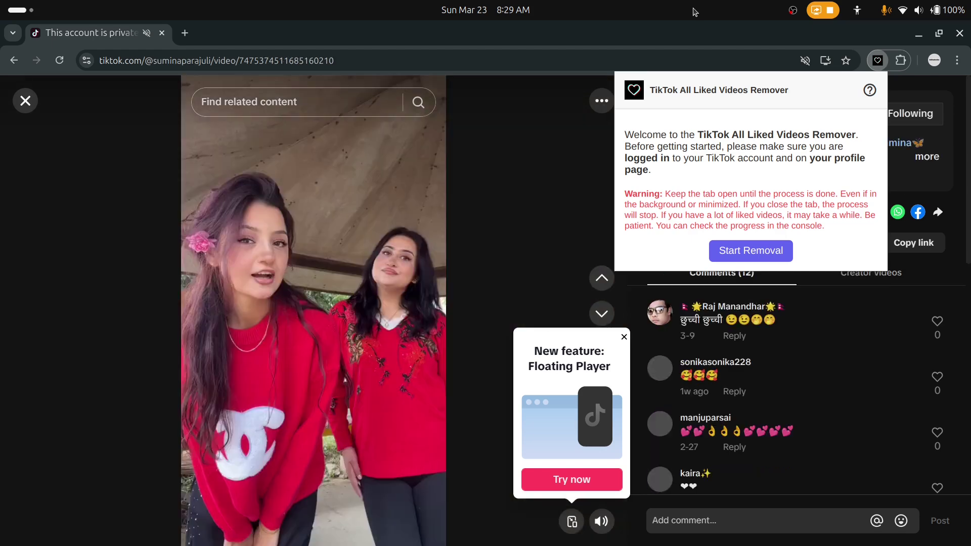
key(Down)
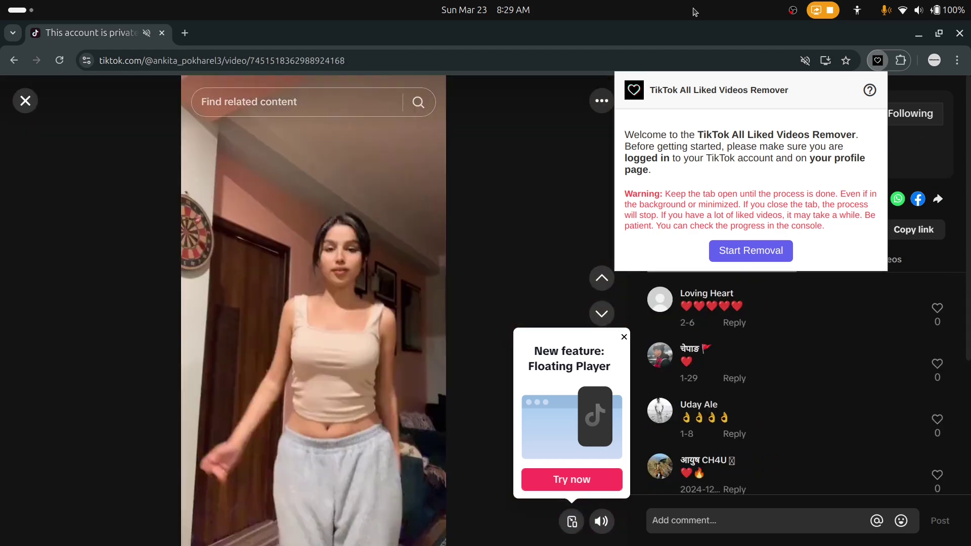
key(Down)
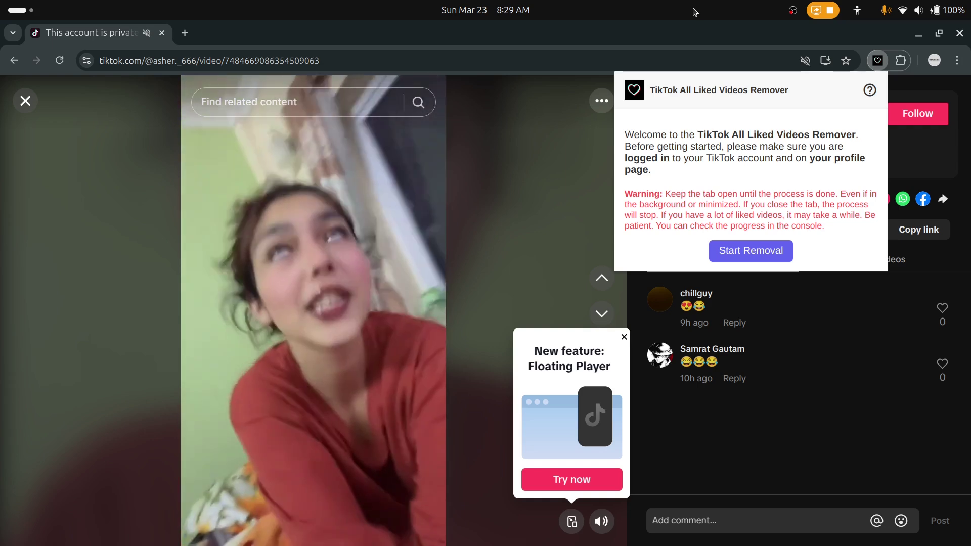
key(Down)
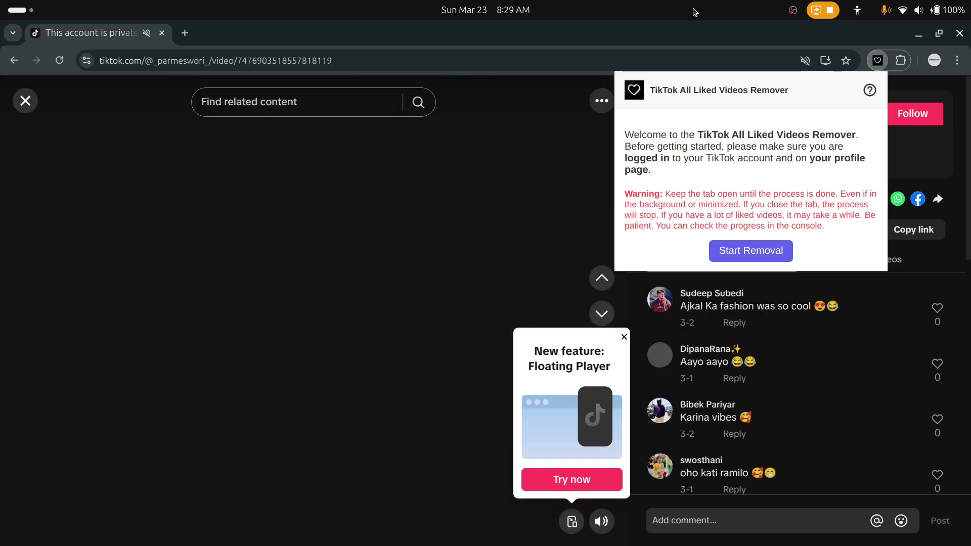
key(Down)
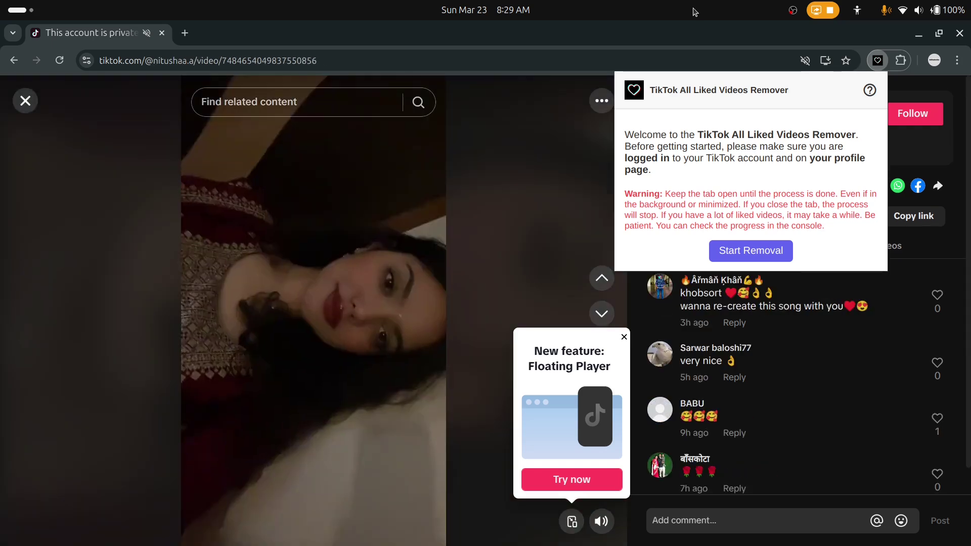
key(Down)
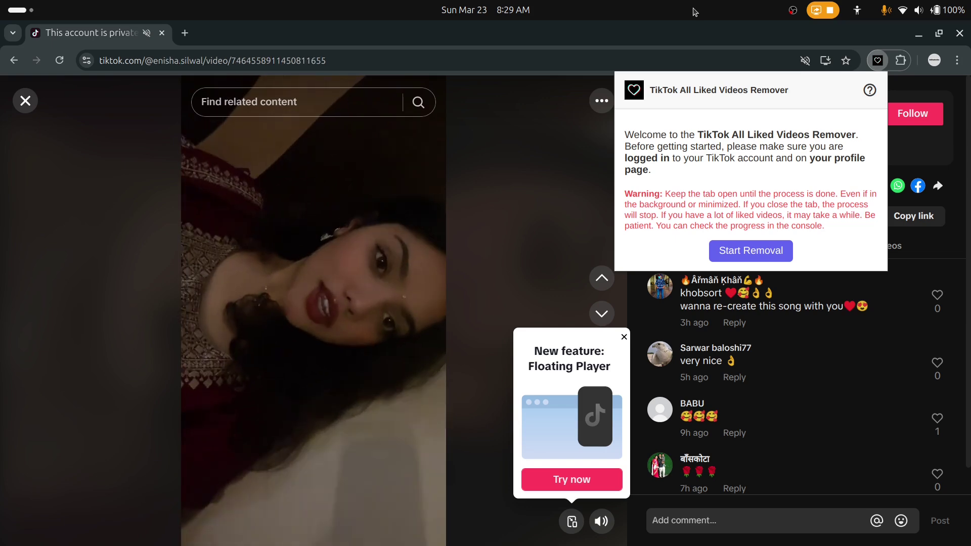
key(Down)
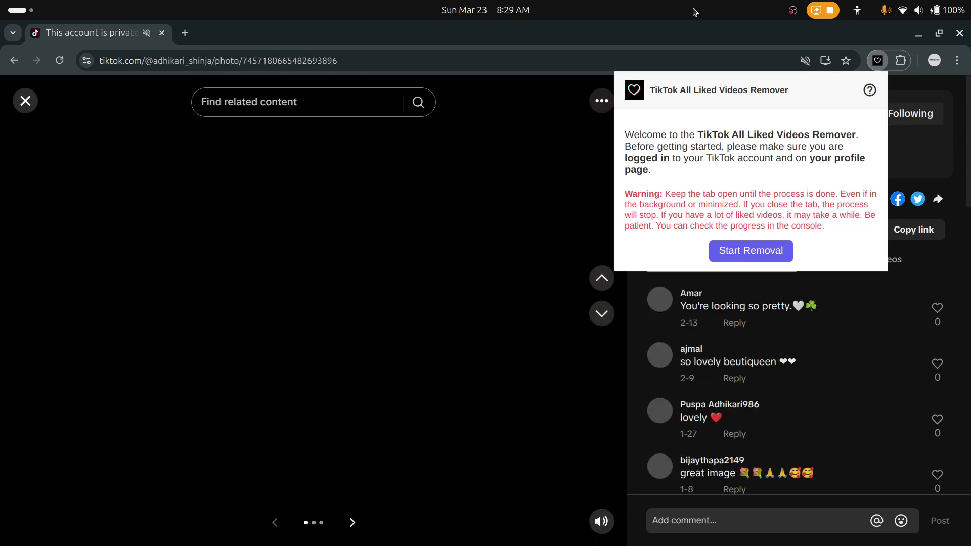
key(Down)
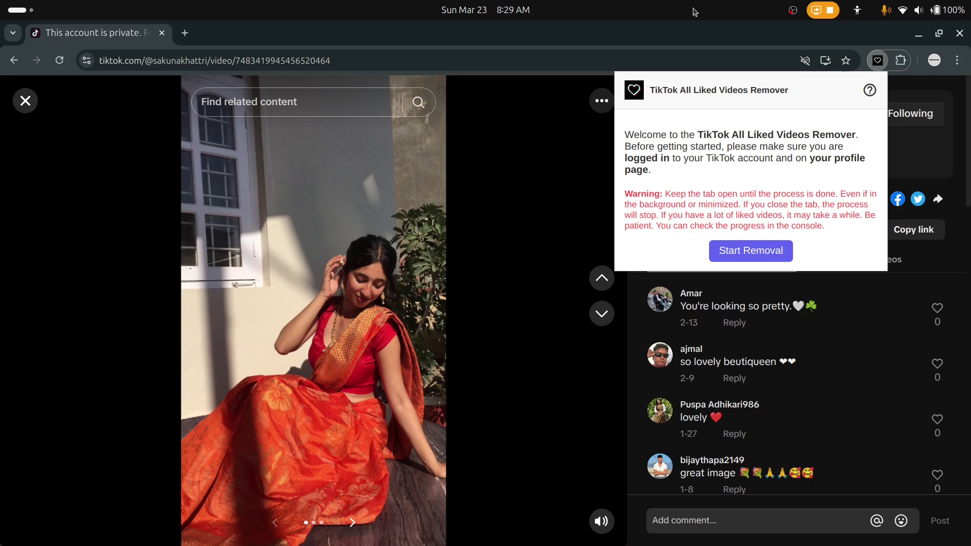
key(Down)
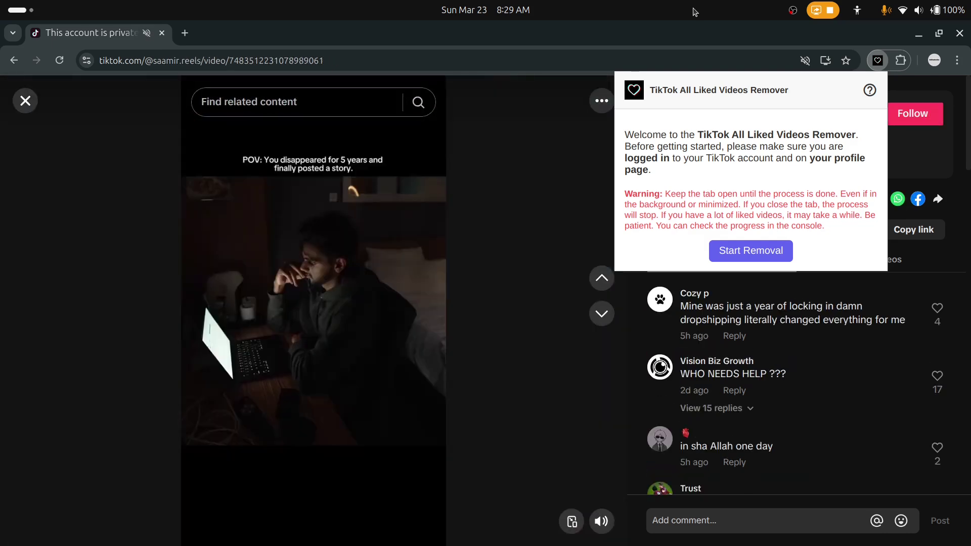
key(Down)
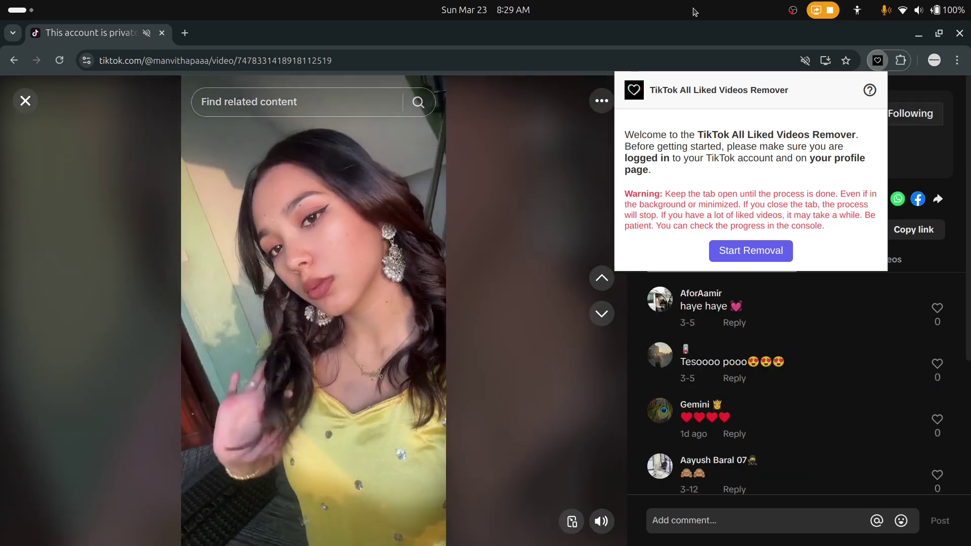
key(Down)
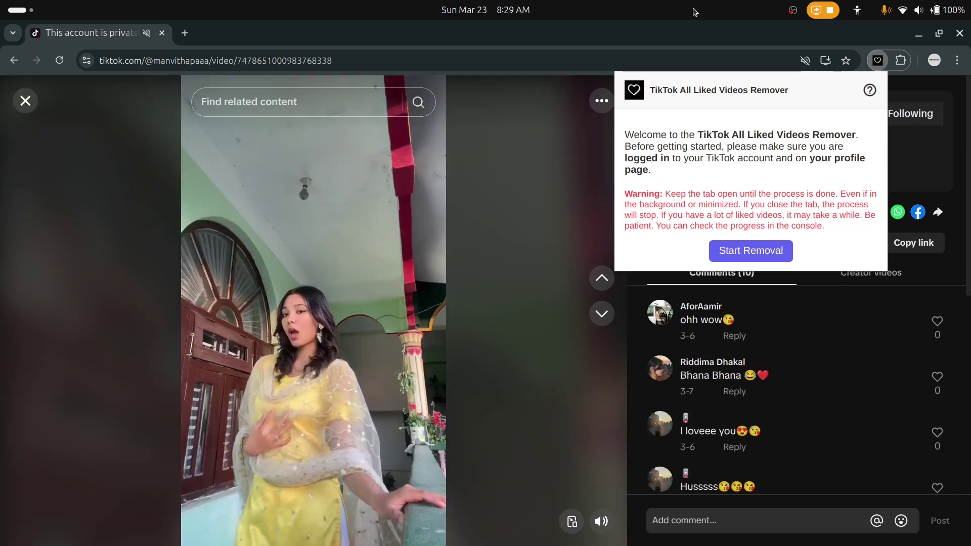
key(Down)
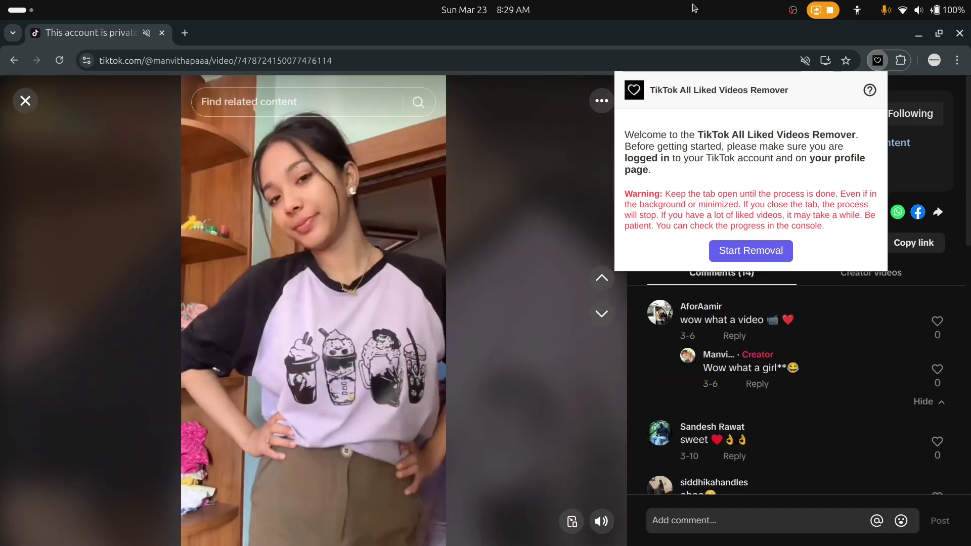
key(Down)
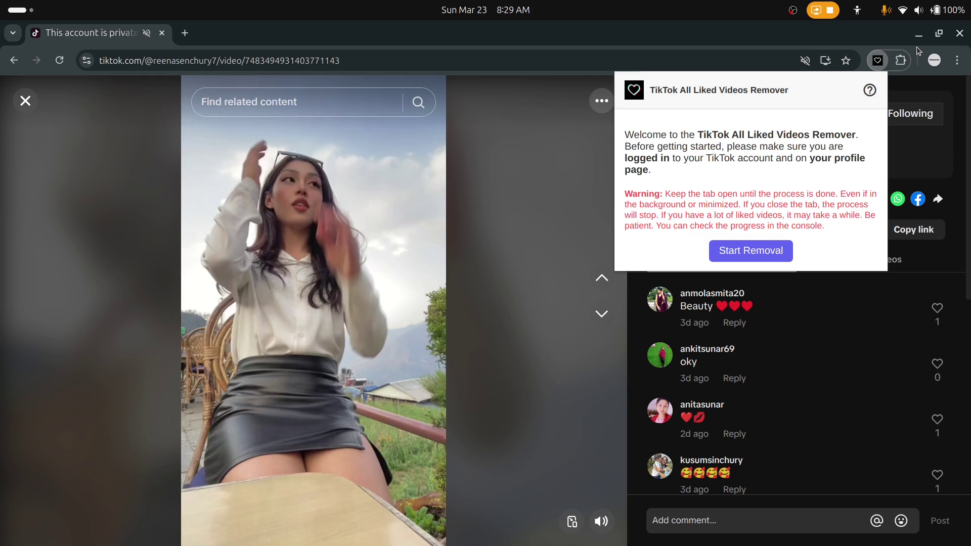
click(900, 60)
key(Down)
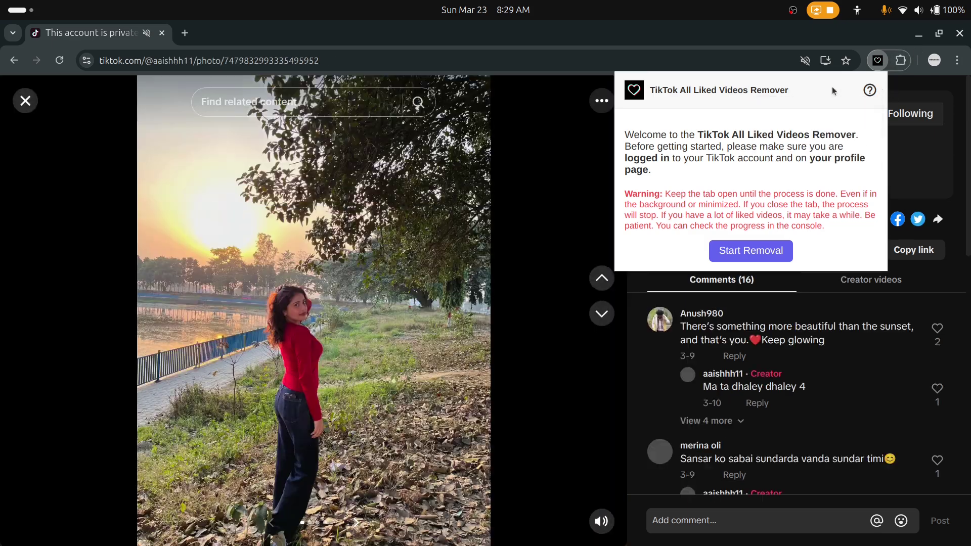
key(Down)
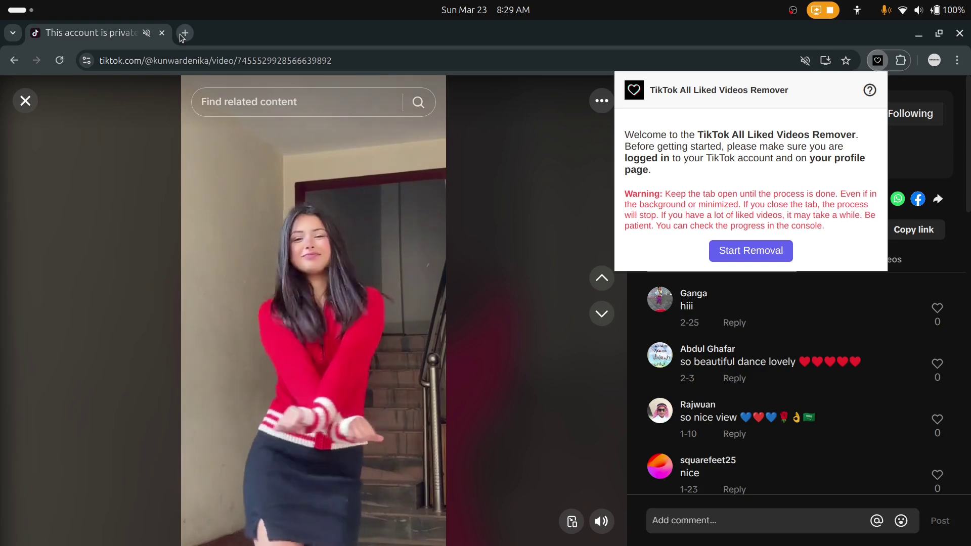
Replace the old video tab with a fresh tab loading tiktok.com.
click(183, 34)
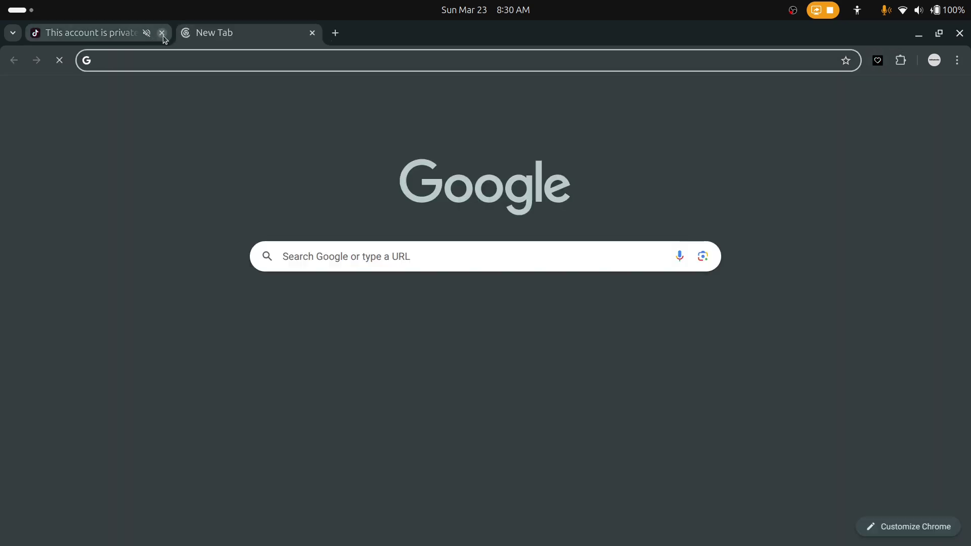
click(162, 32)
text(tiktok.com)
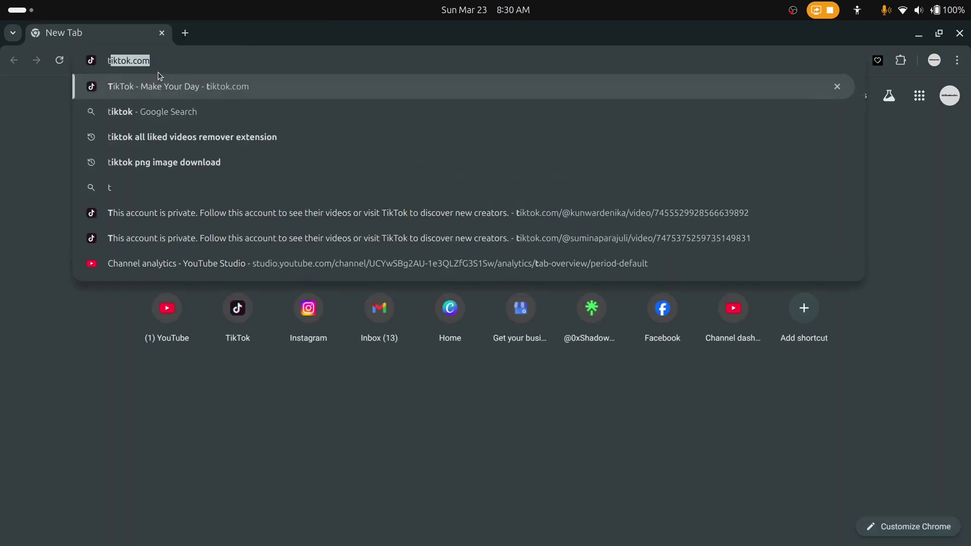
key(Return)
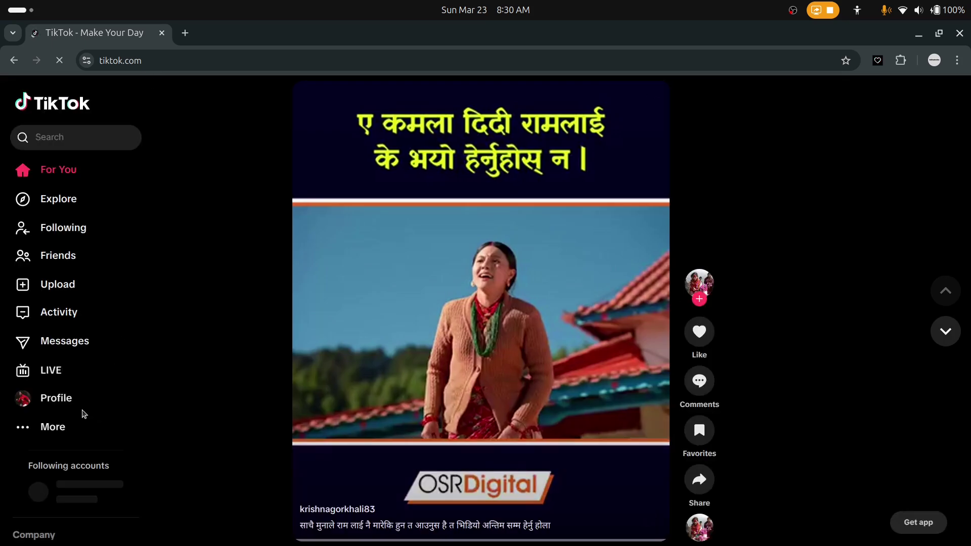
Show your profile's Liked videos grid, then open and dismiss the remover panel.
click(63, 403)
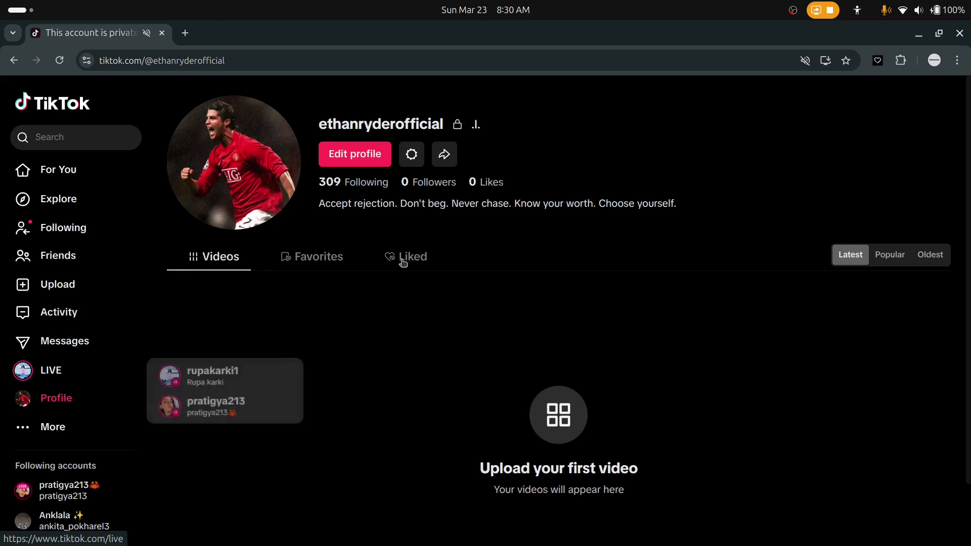
click(407, 256)
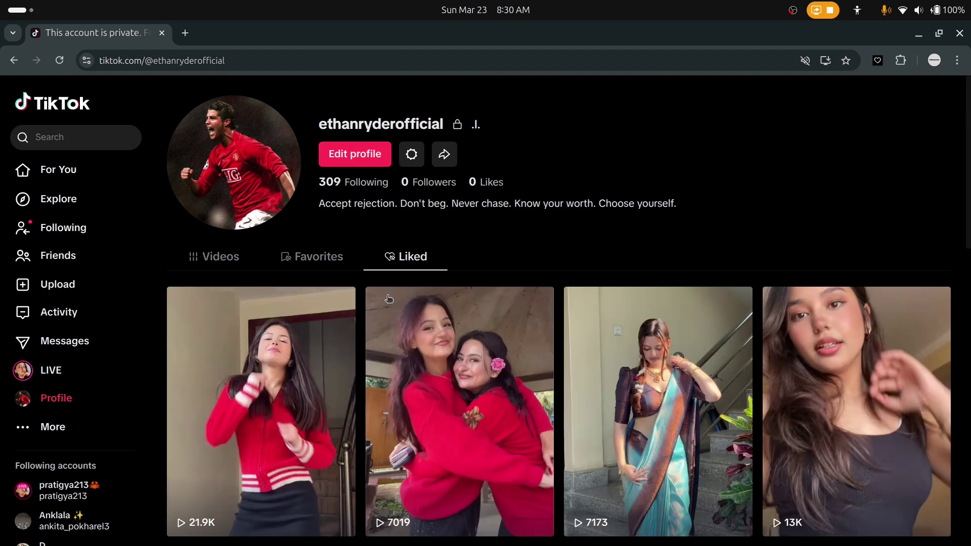
scroll(350, 339, down, 4)
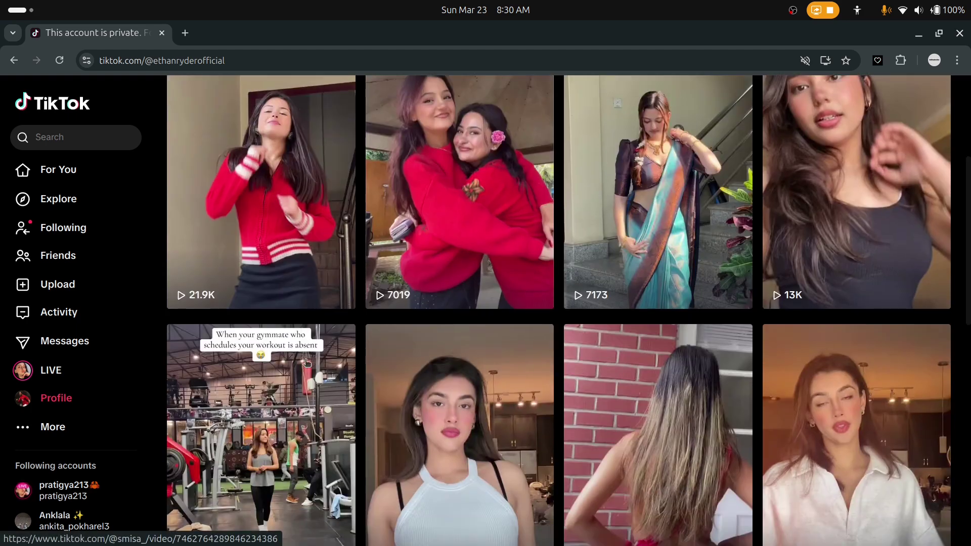
scroll(350, 339, up, 4)
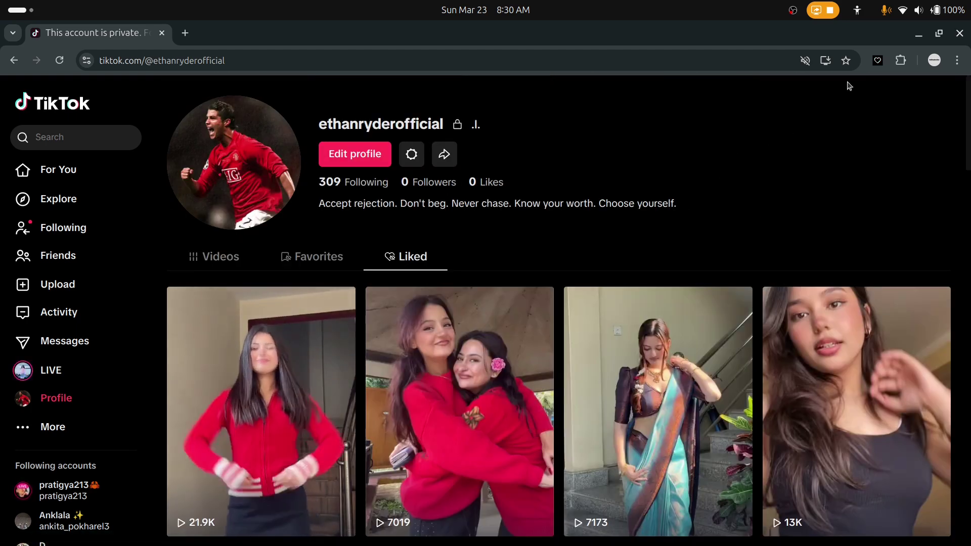
click(877, 60)
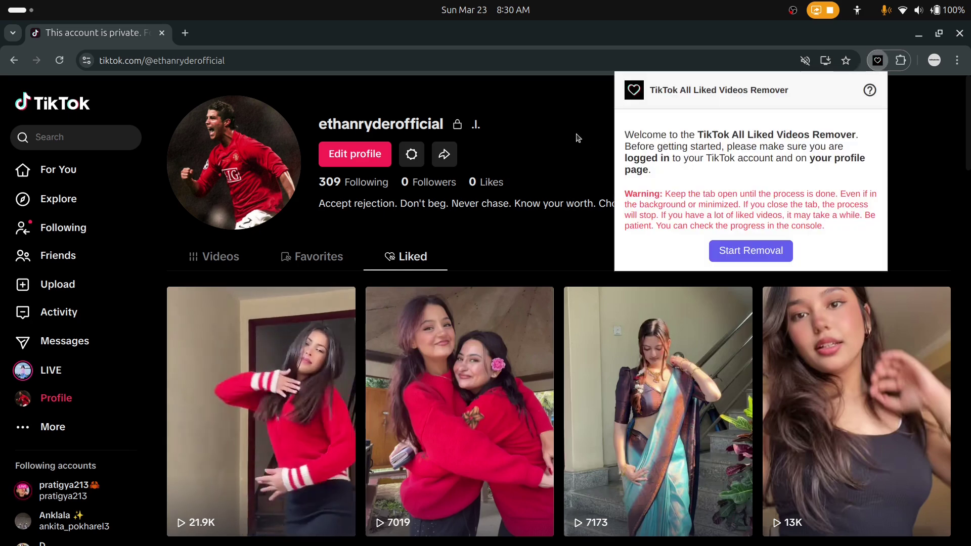
click(578, 138)
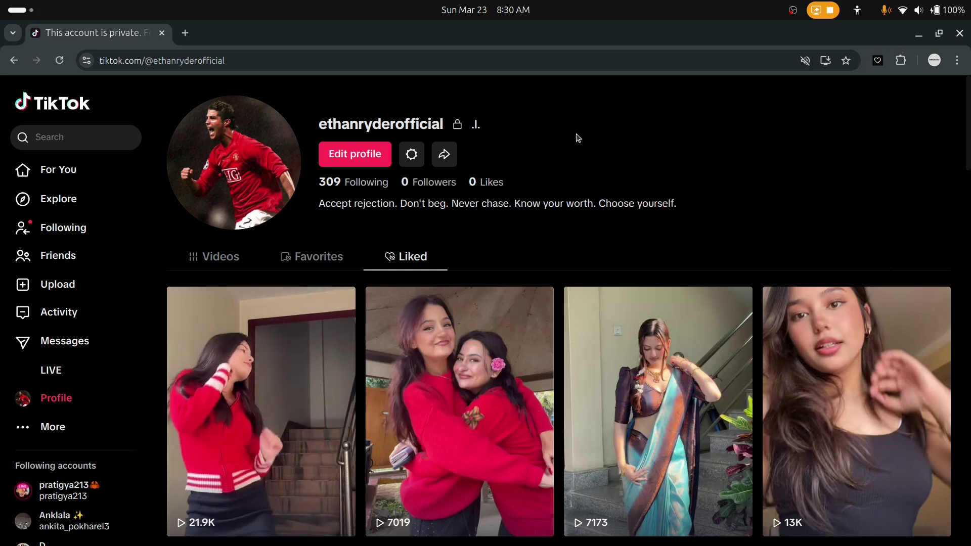